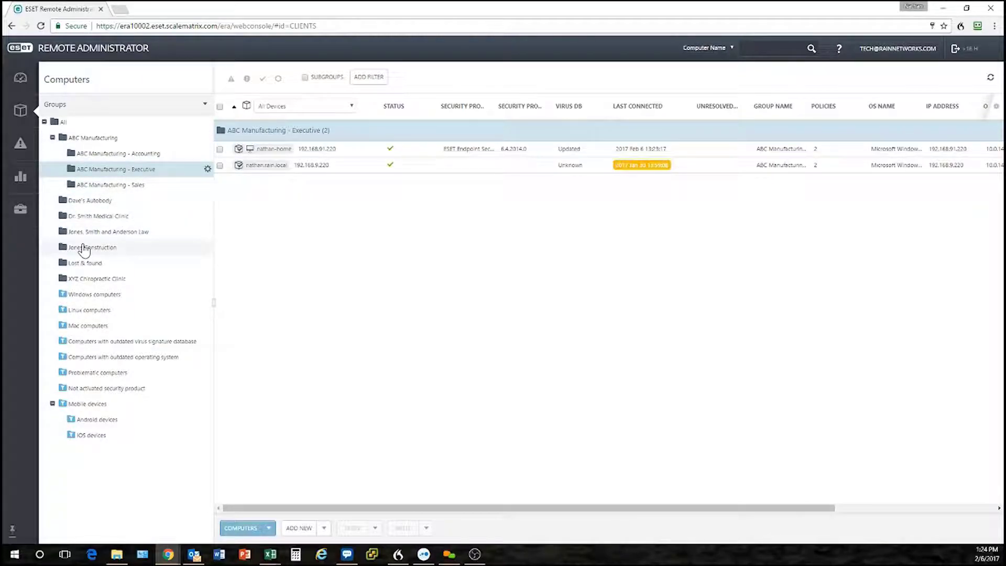
View the Jones, Smith and Anderson Law and Dr. Smith Medical Clinic groups, then return to ABC Manufacturing - Executive.
left_click(92, 234)
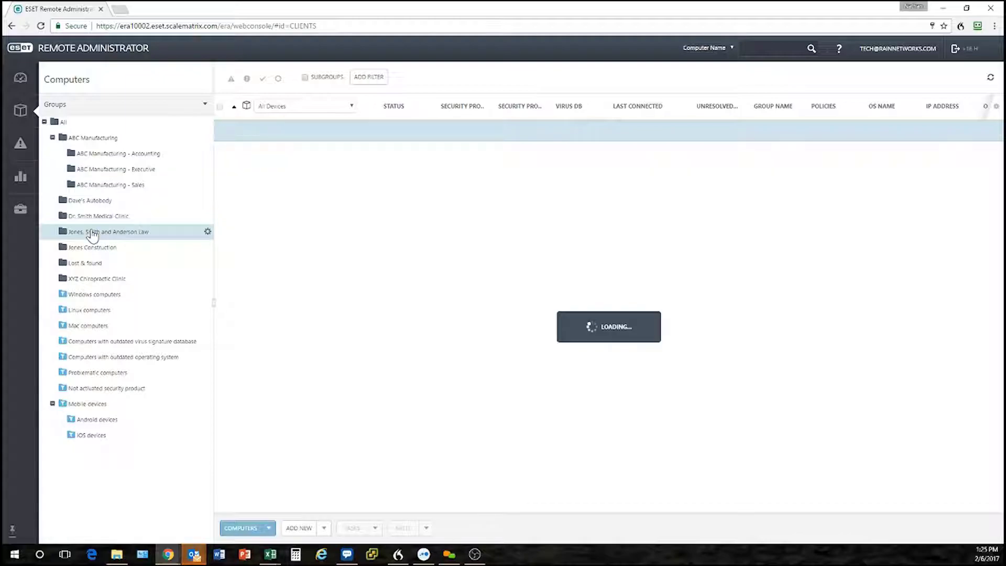
left_click(92, 217)
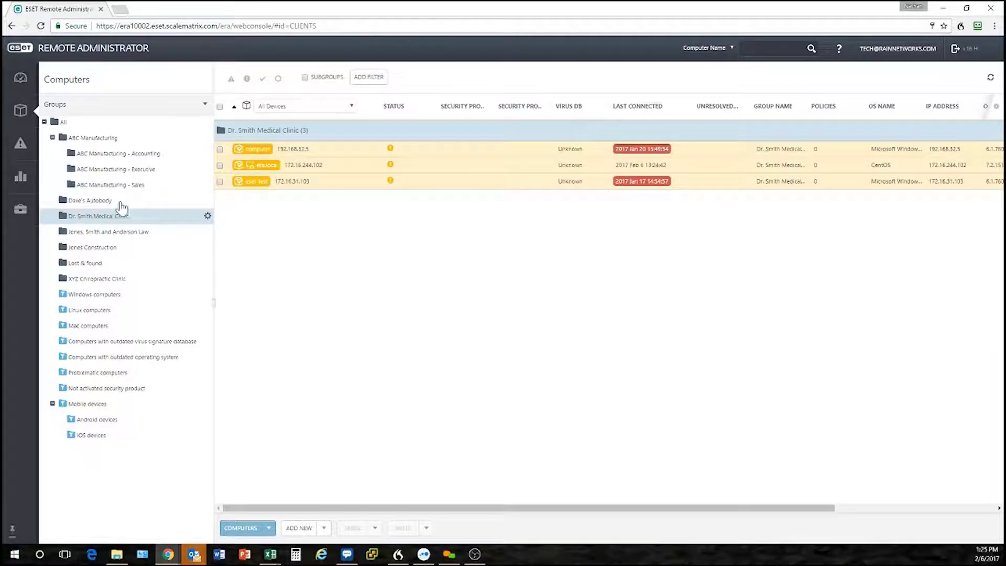
left_click(149, 168)
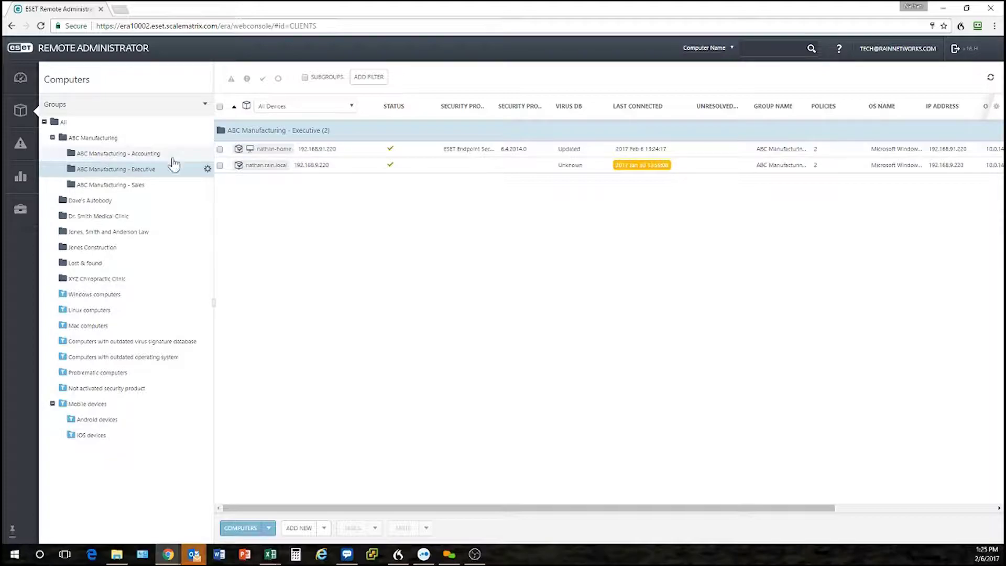
Open Manage Policies for the Executive group, preview Add Policy, then start Create & Add Policy.
left_click(208, 170)
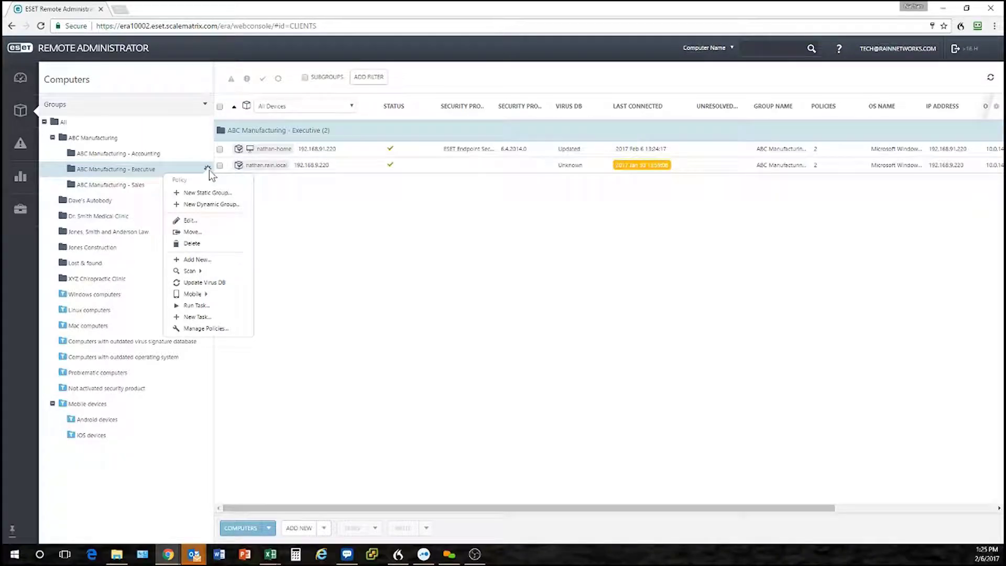
left_click(216, 330)
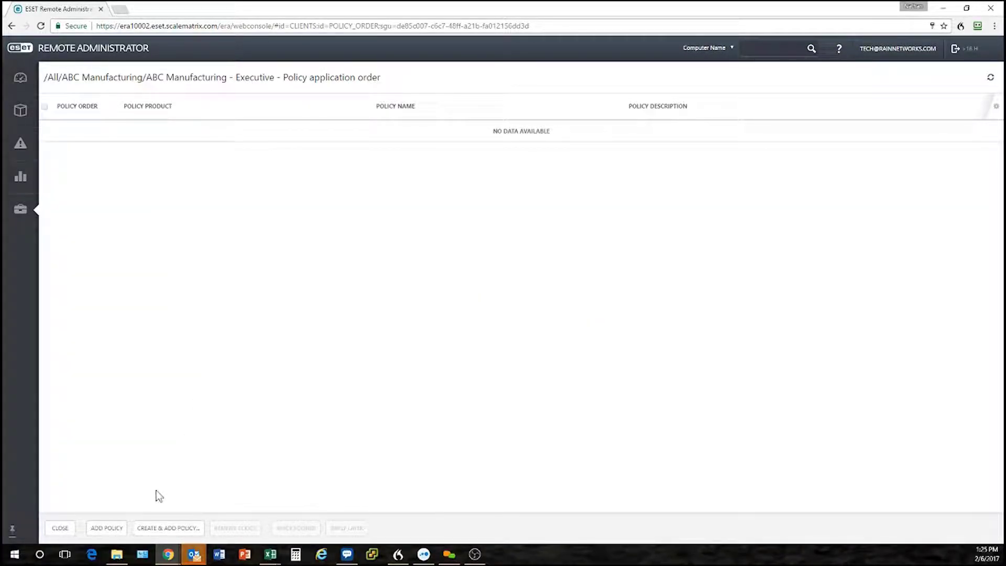
left_click(112, 526)
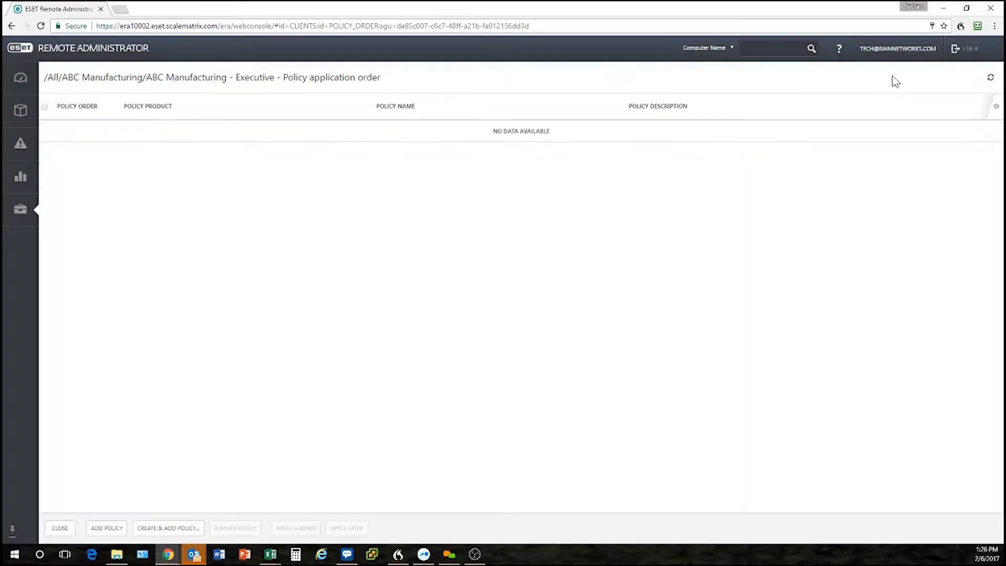
left_click(893, 77)
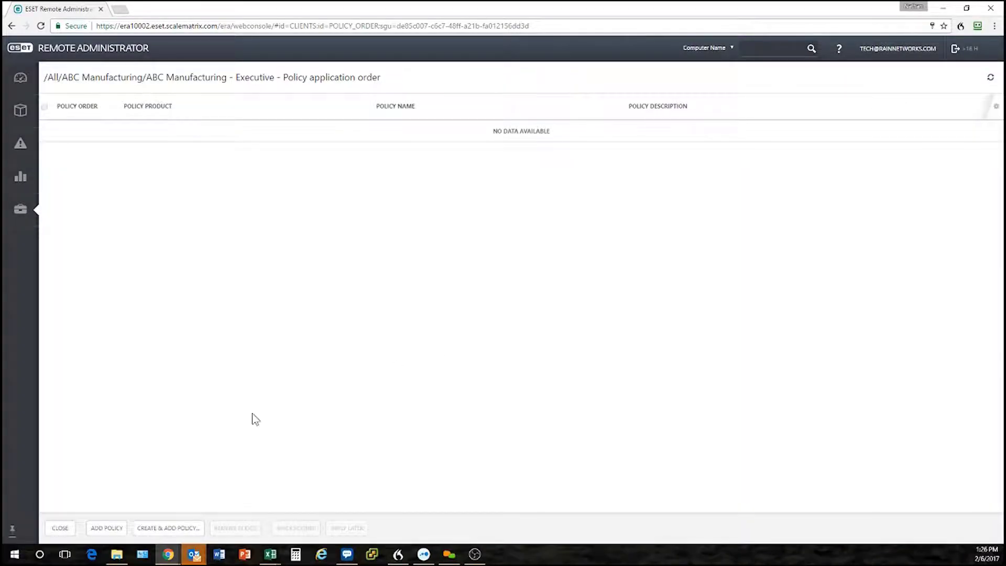
left_click(153, 529)
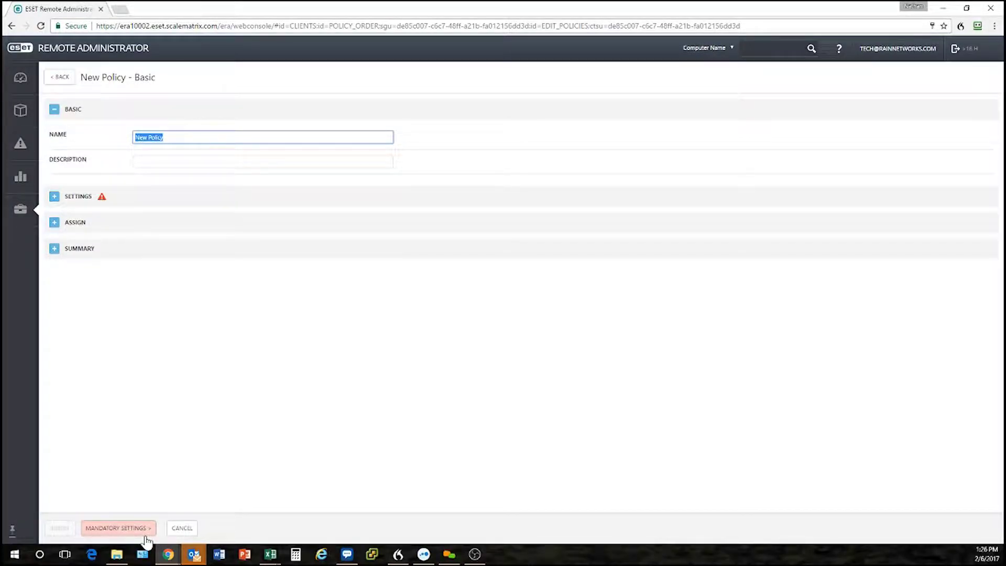
Name the new policy 'ABC Mfg Exec' and expand its Settings section.
type("ABC Mfg Execs")
left_click(75, 201)
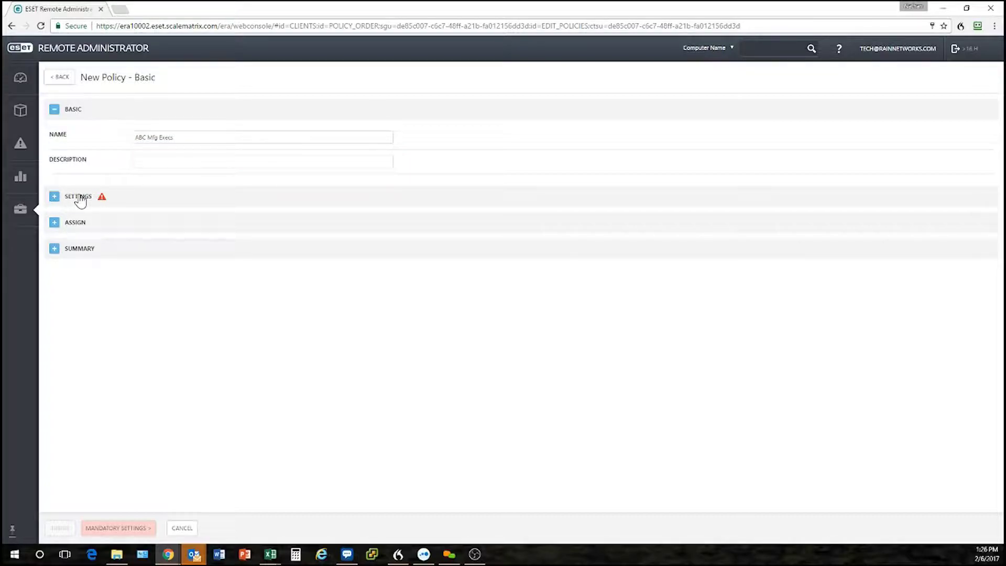
left_click(80, 199)
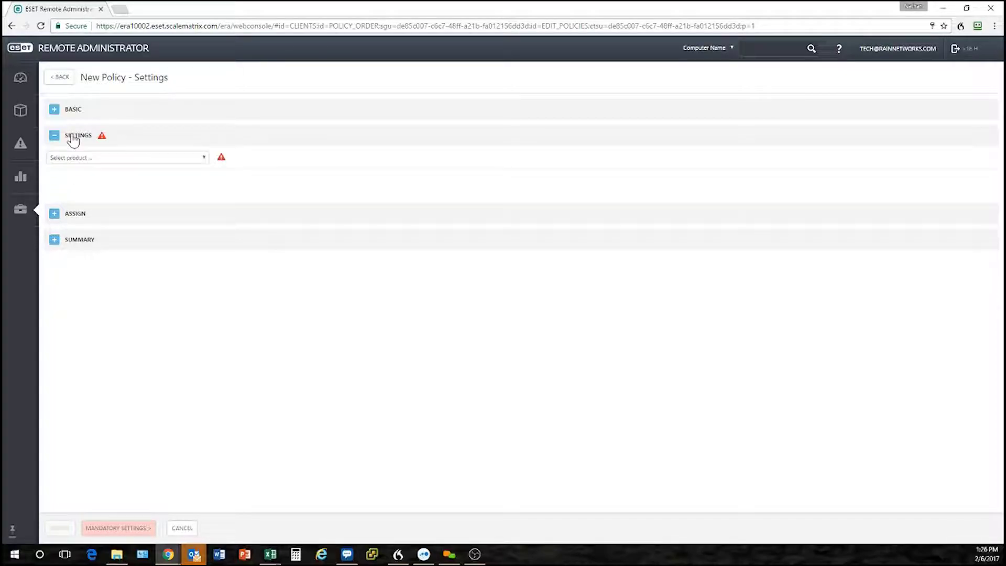
Choose ESET Security Product for Windows as the policy's product.
left_click(127, 157)
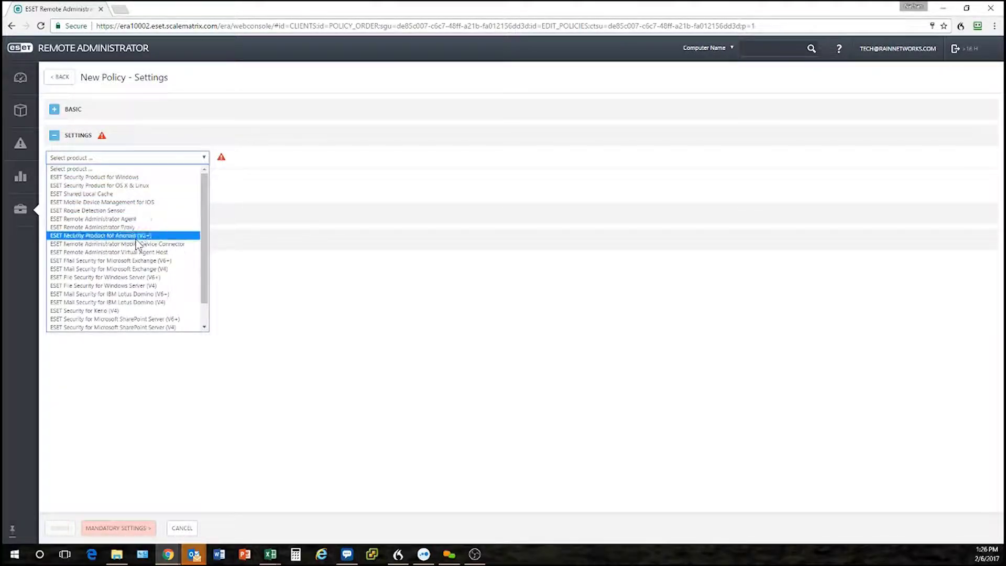
left_click(76, 178)
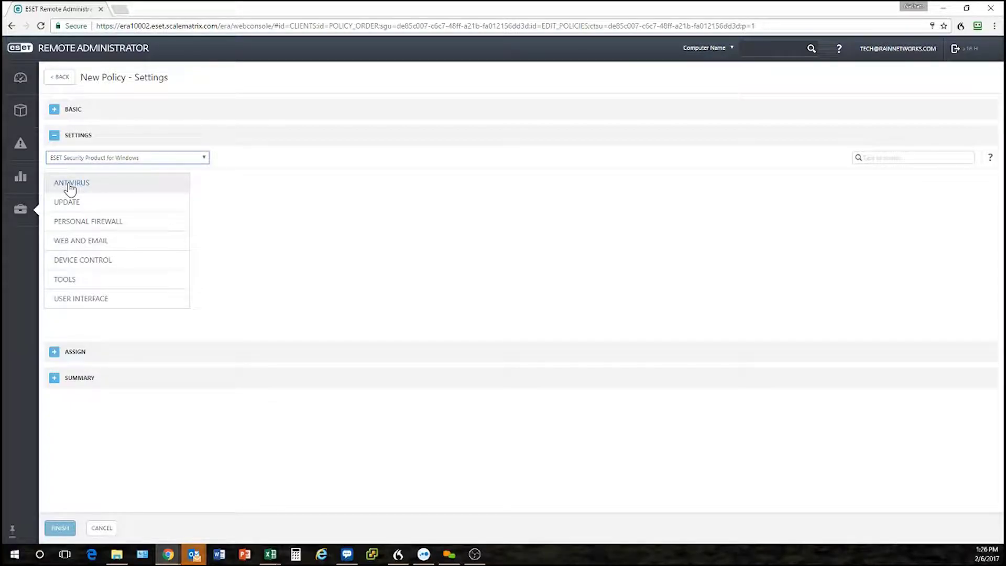
Review the Antivirus settings and exclusions, cancelling a trial 'c:\program' exclusion path.
left_click(69, 184)
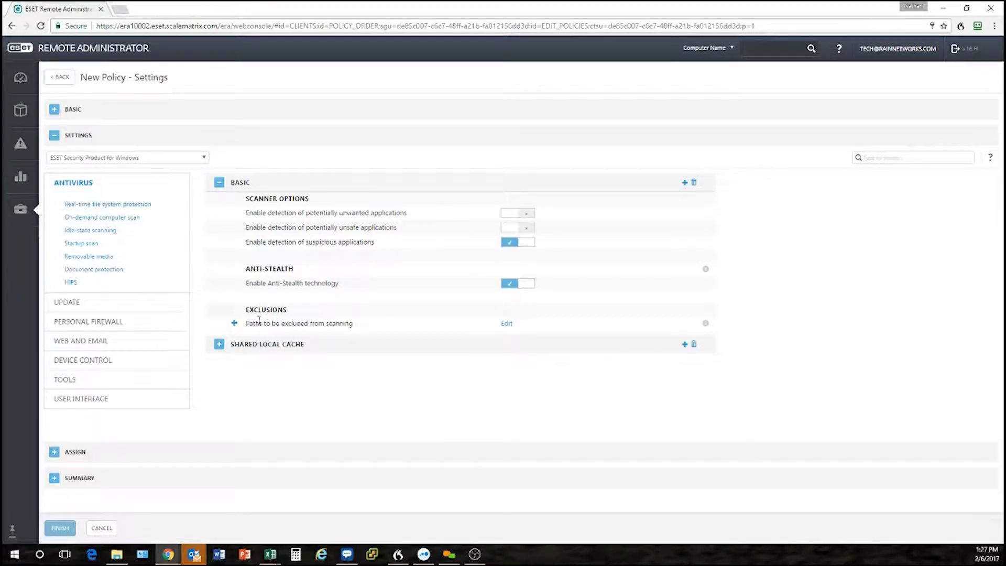
left_click(507, 324)
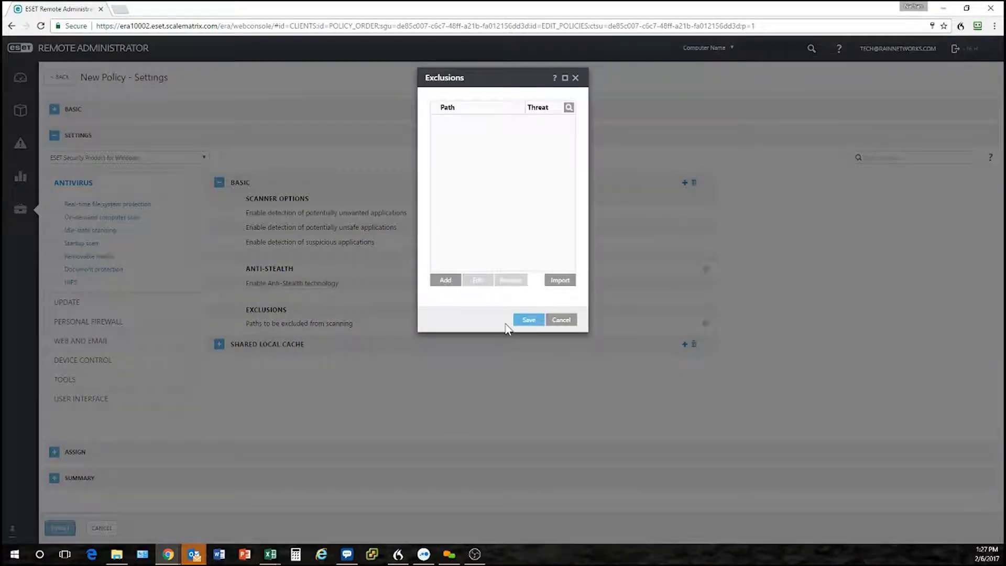
left_click(445, 280)
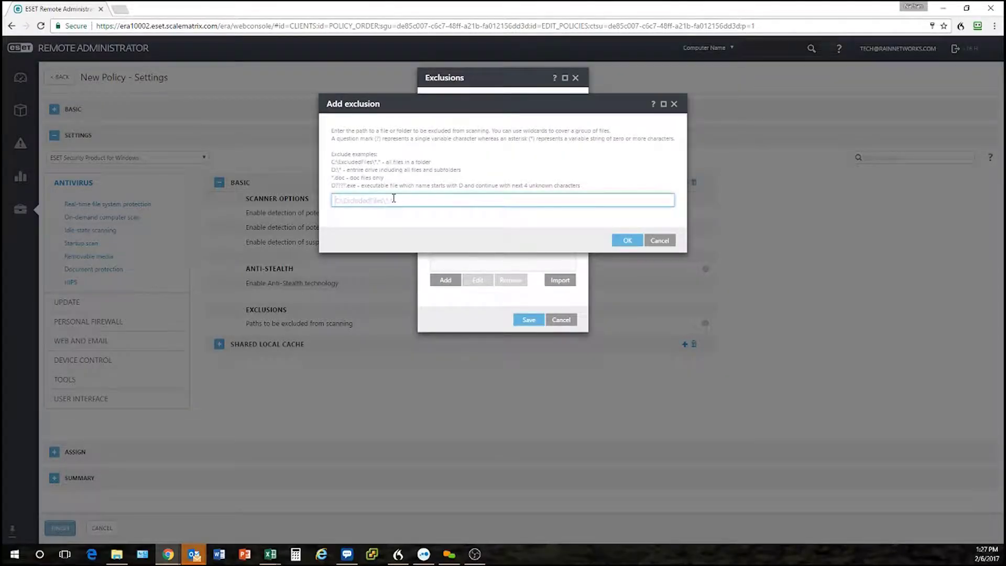
type("c:\\program")
left_click(662, 240)
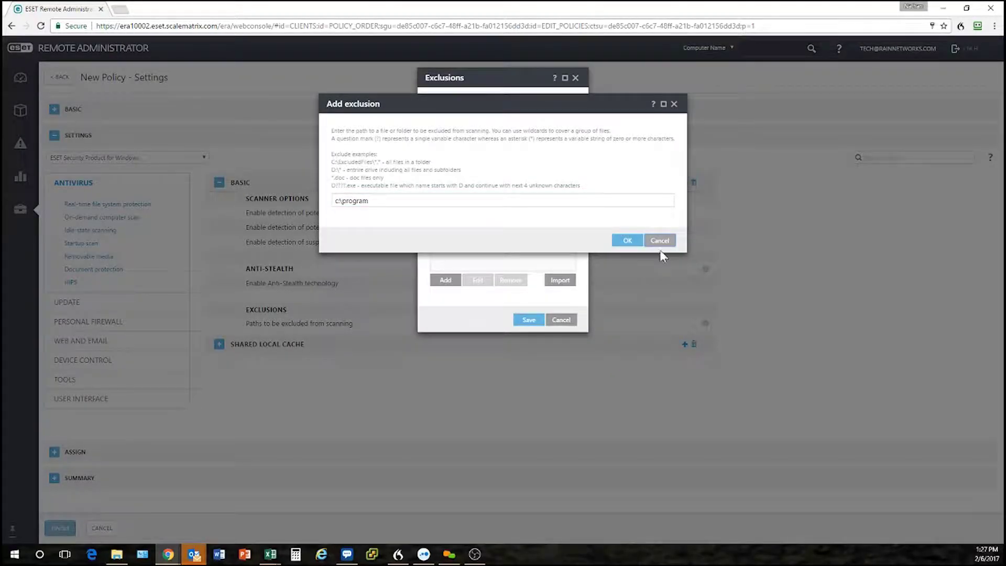
left_click(660, 240)
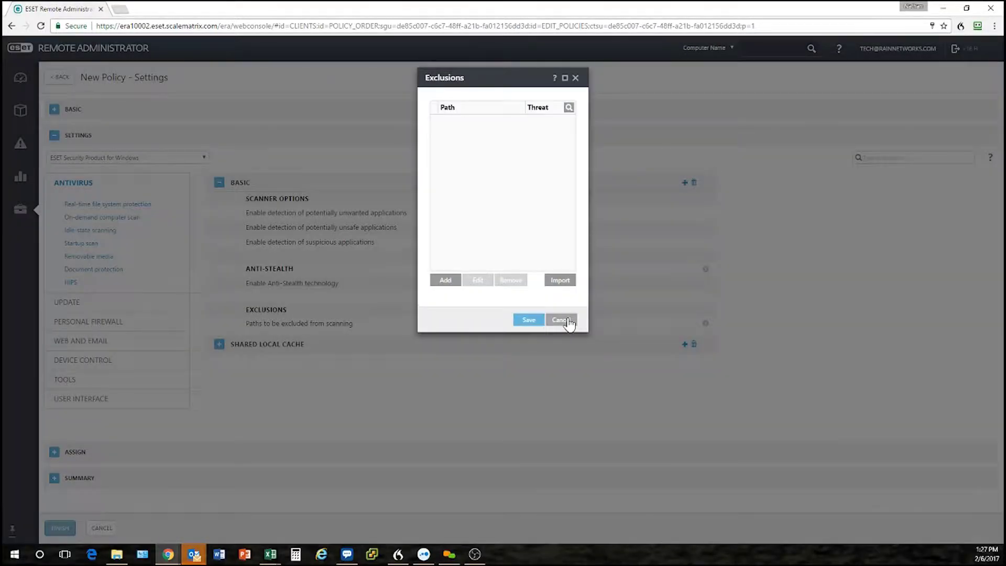
left_click(561, 320)
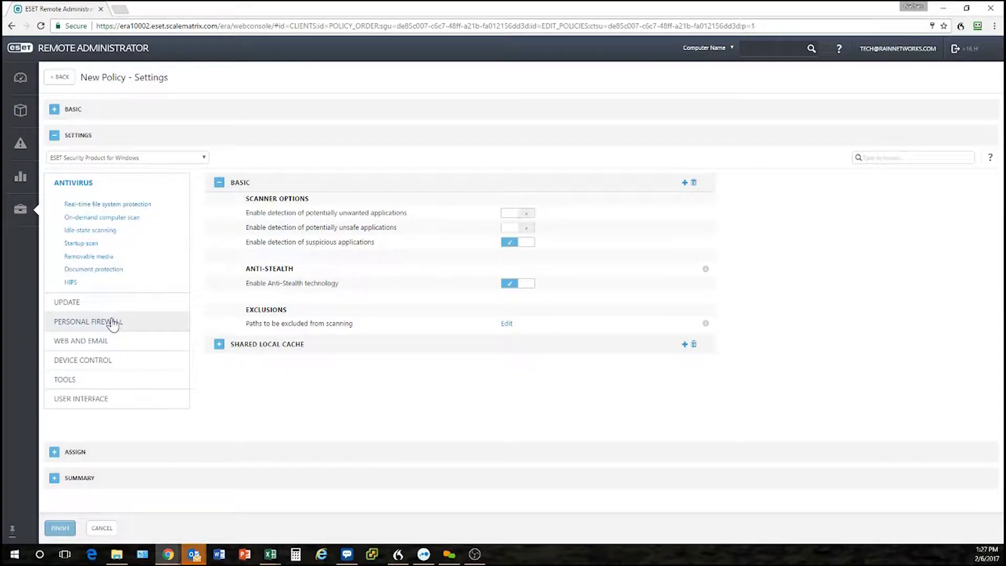
Inspect the Personal Firewall rule editor without adding a rule, then view Device Control settings.
left_click(111, 322)
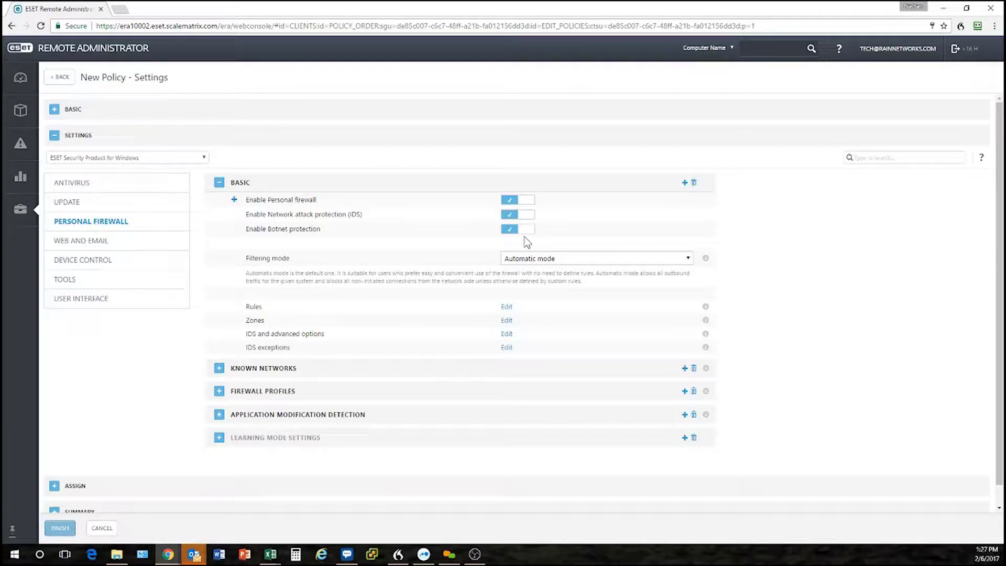
left_click(507, 308)
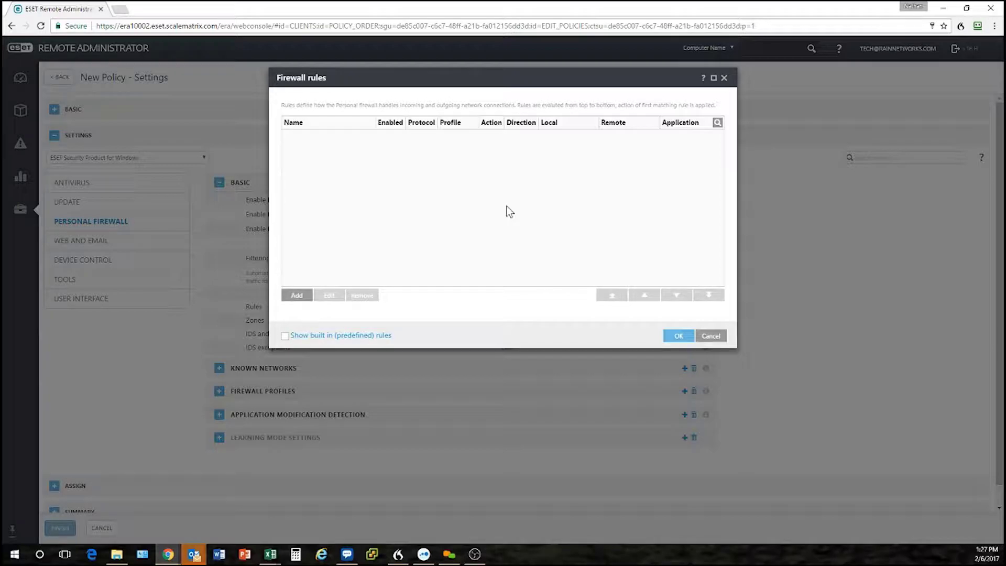
left_click(294, 296)
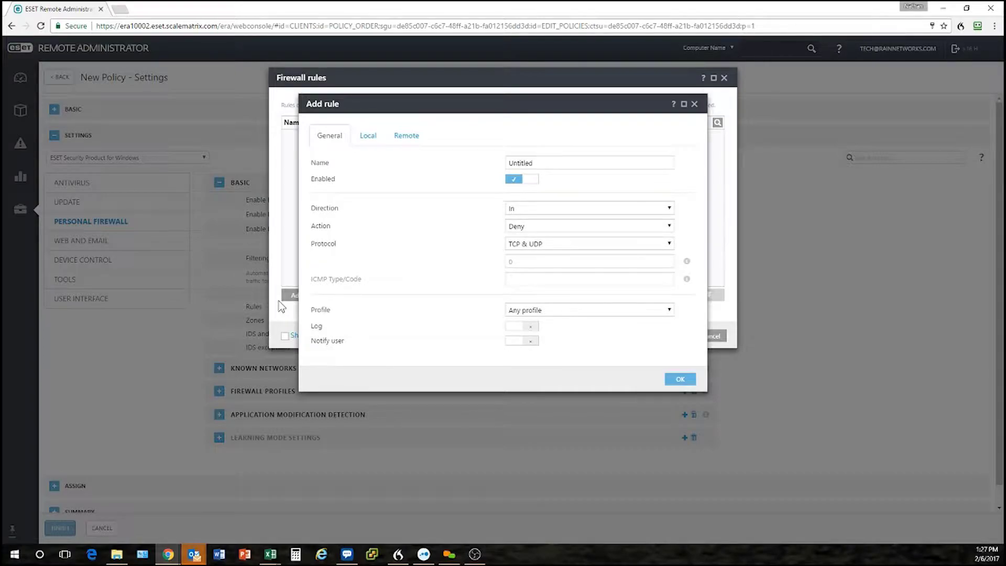
left_click(540, 245)
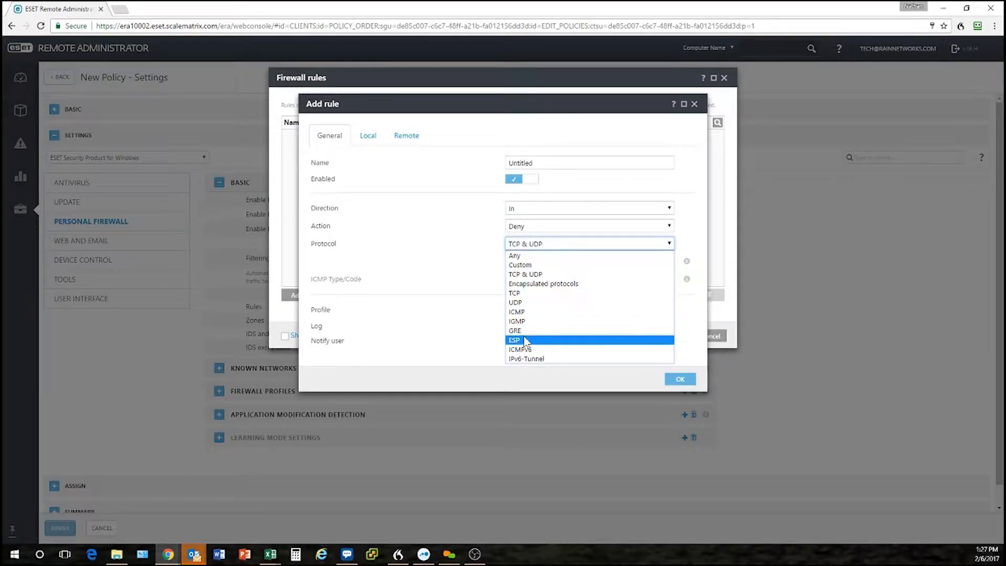
left_click(695, 104)
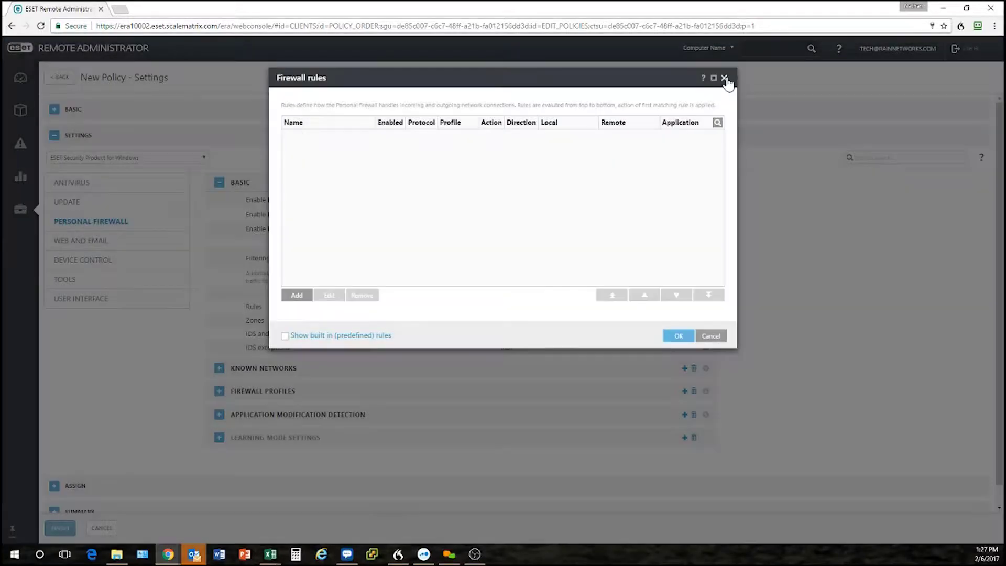
left_click(725, 79)
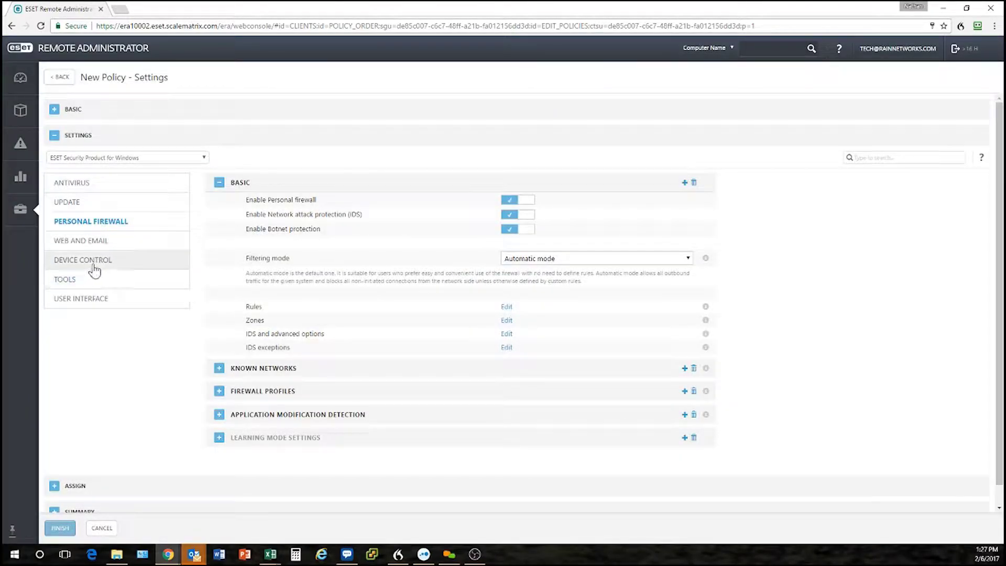
left_click(83, 262)
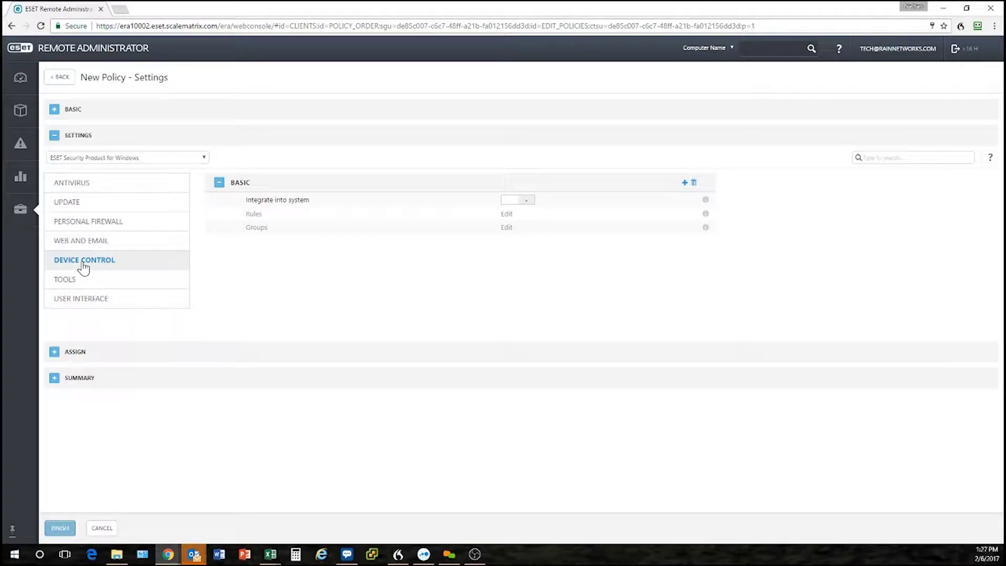
Show the Web control settings under Web and Email.
left_click(69, 247)
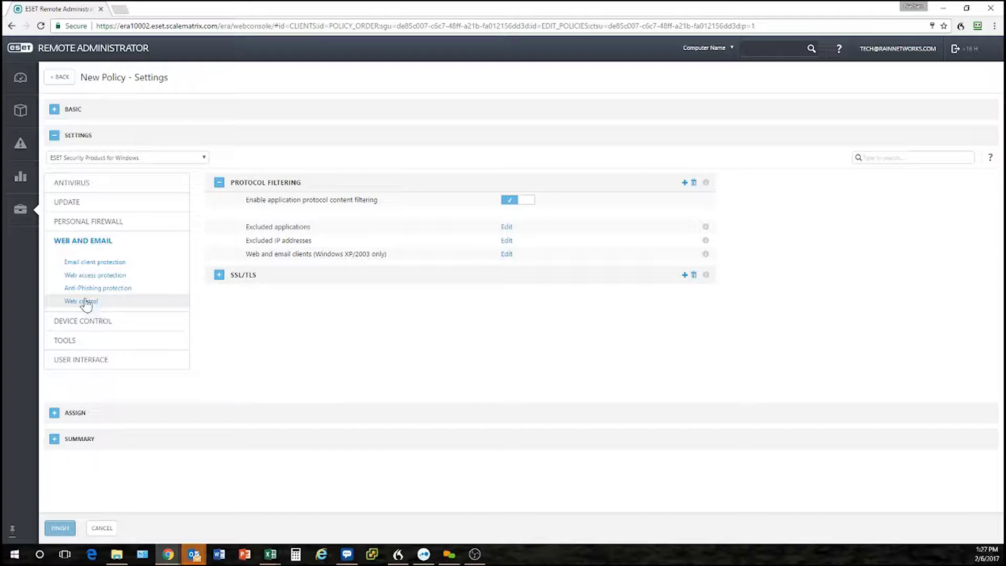
left_click(84, 301)
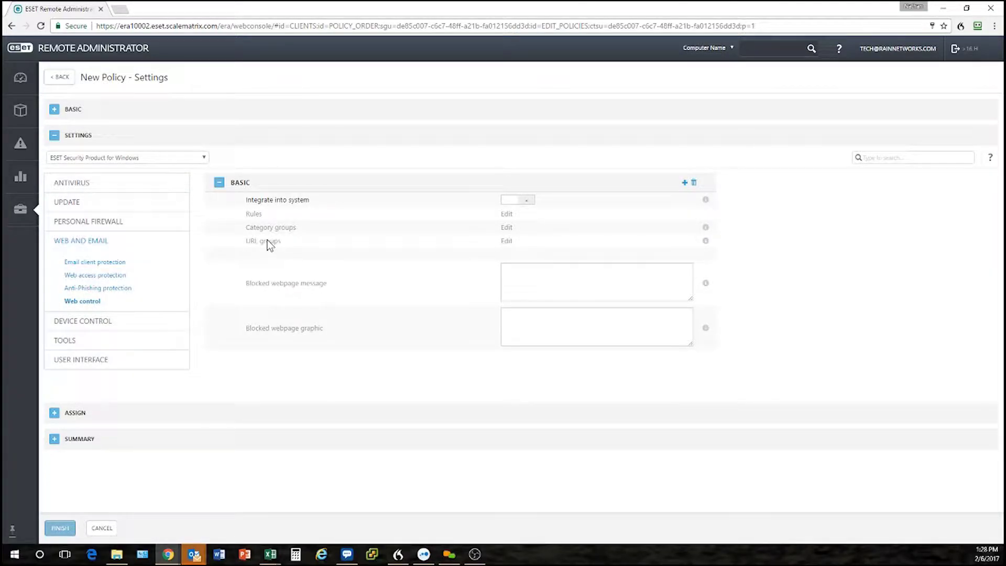
Enable Web control integration and start a new rule named 'Block sports'.
left_click(513, 202)
left_click(506, 214)
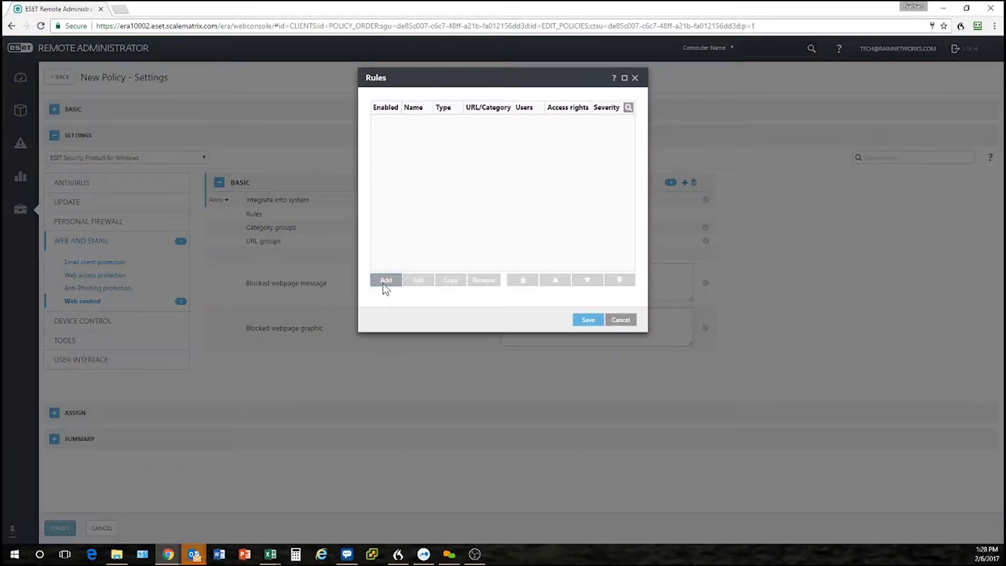
left_click(384, 282)
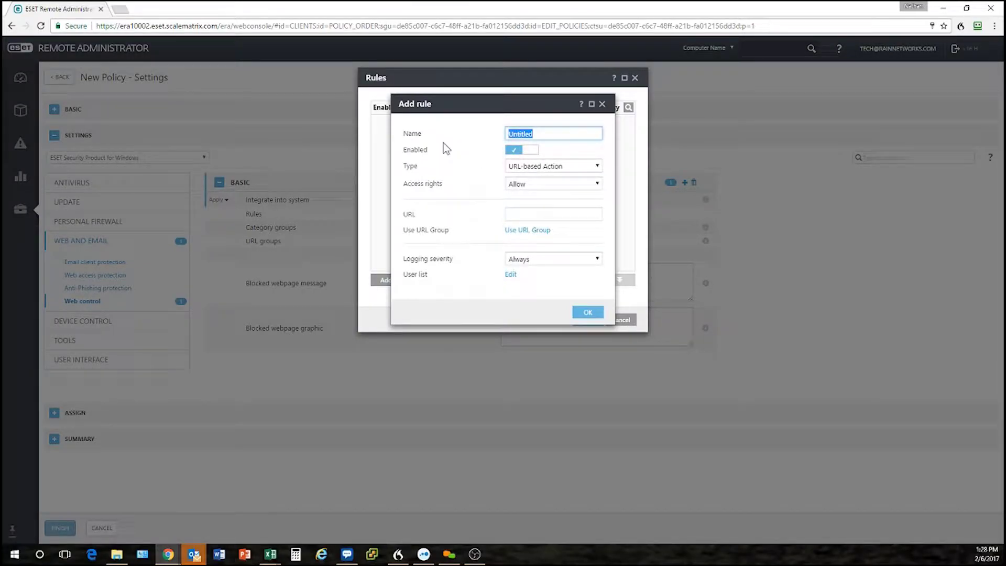
type("BN")
type("ock sports")
Set the rule to Category-based, Block access, URL category Sports, then close the form.
left_click(530, 165)
left_click(528, 184)
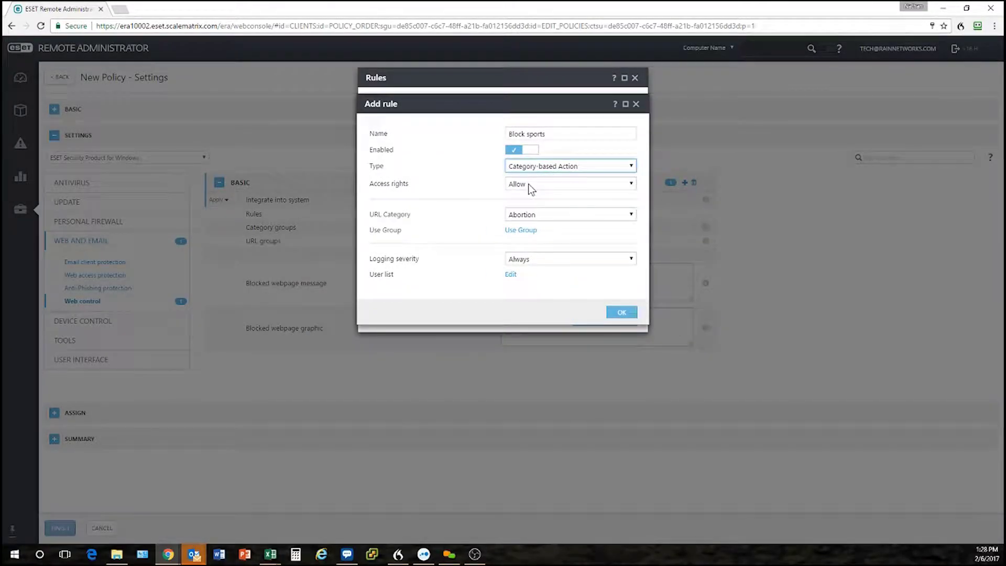
left_click(528, 184)
left_click(527, 215)
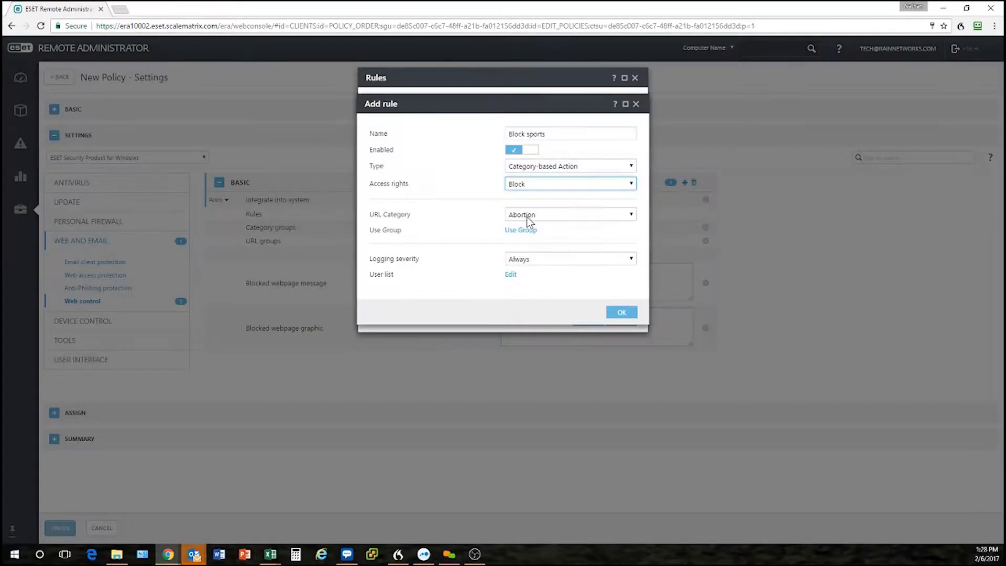
left_click(527, 216)
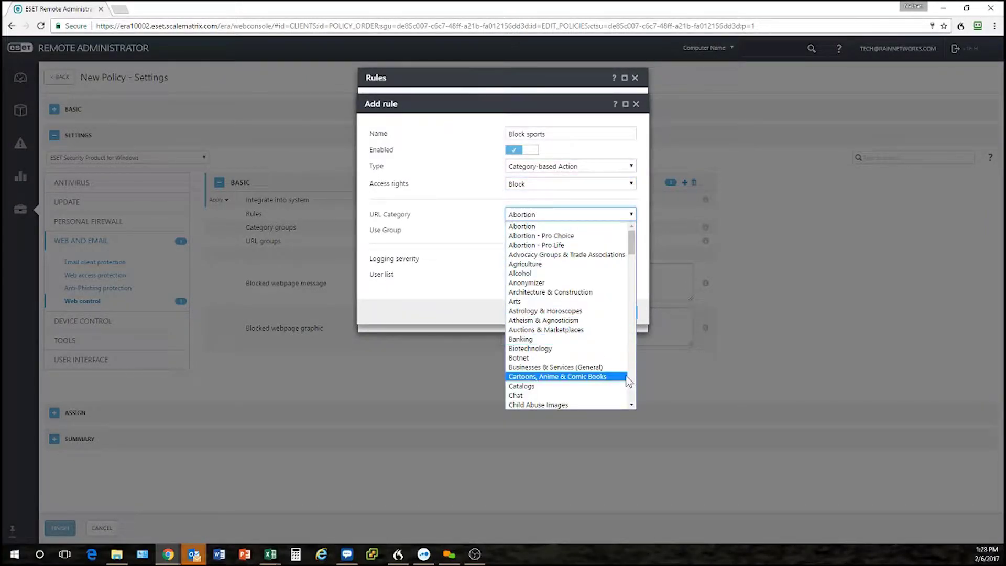
scroll(634, 392, "down", 7)
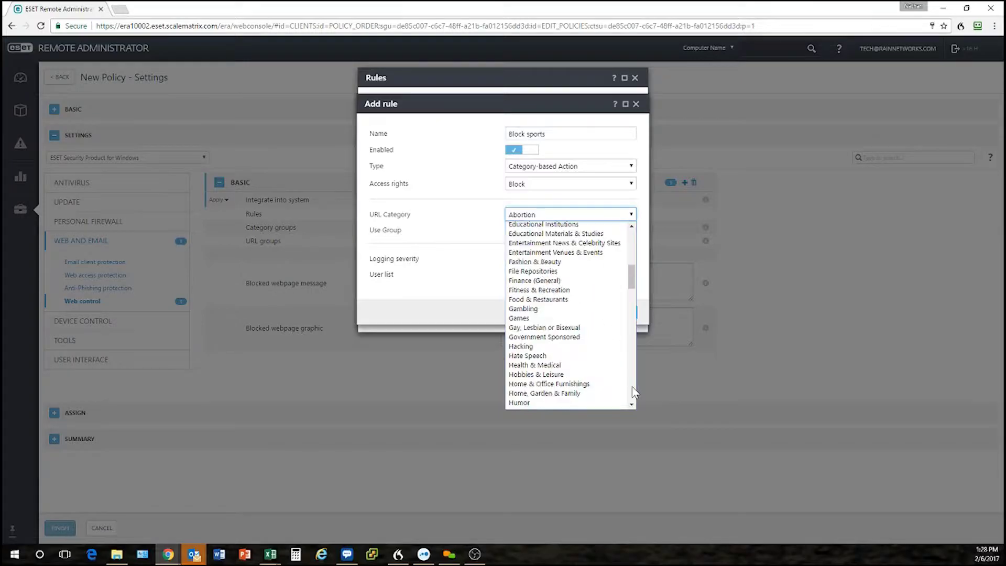
scroll(633, 391, "down", 9)
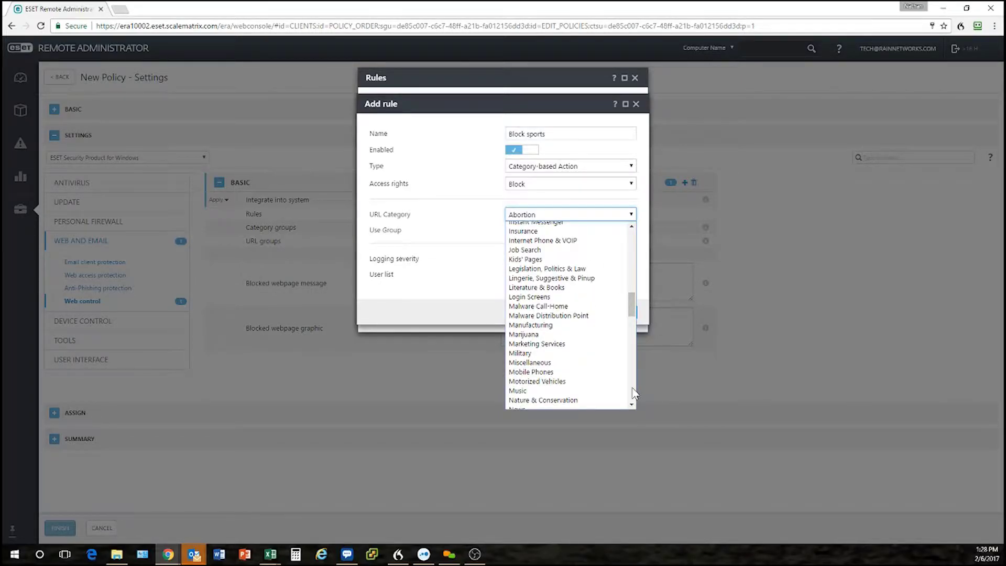
scroll(633, 388, "down", 8)
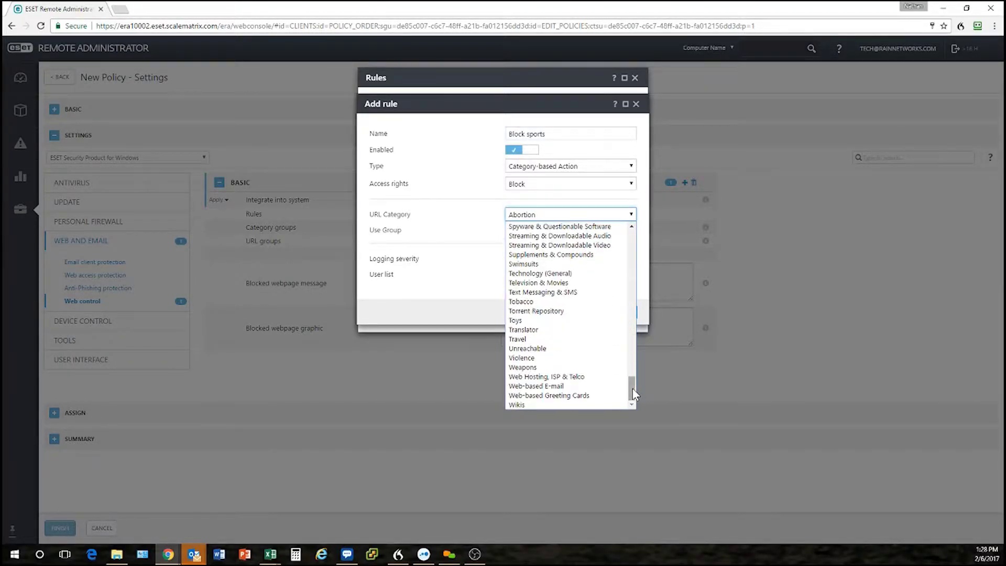
scroll(535, 282, "up", 3)
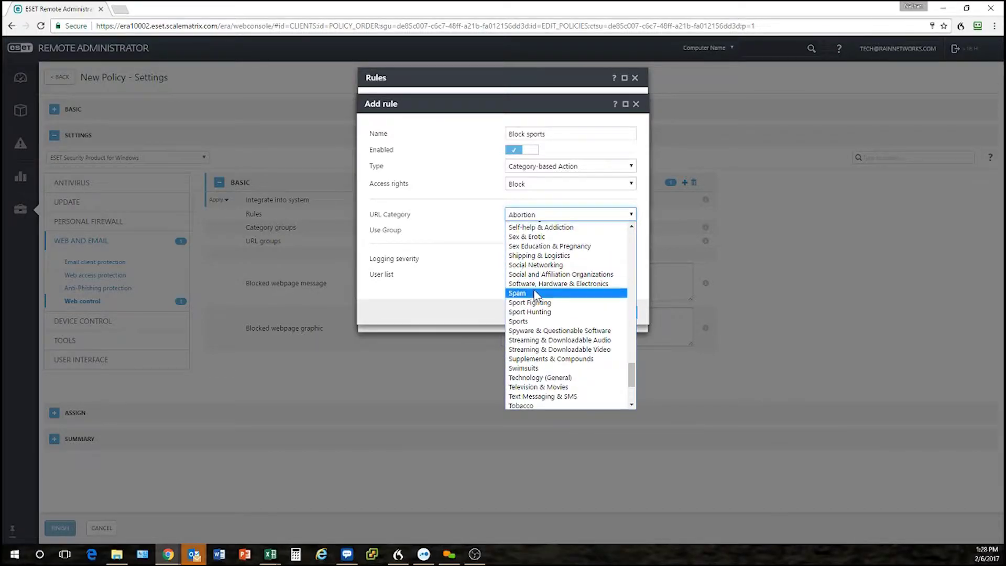
left_click(530, 320)
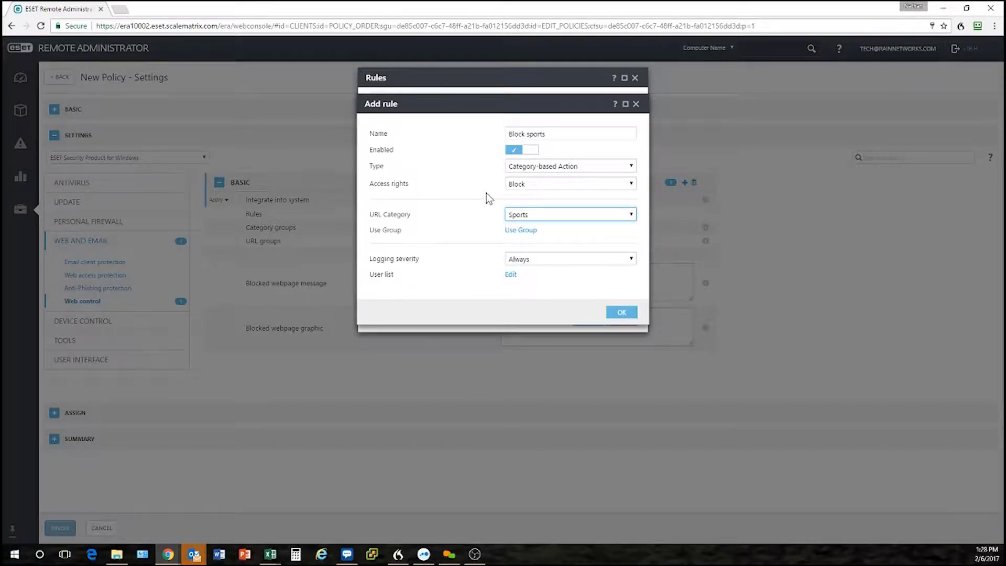
left_click(636, 104)
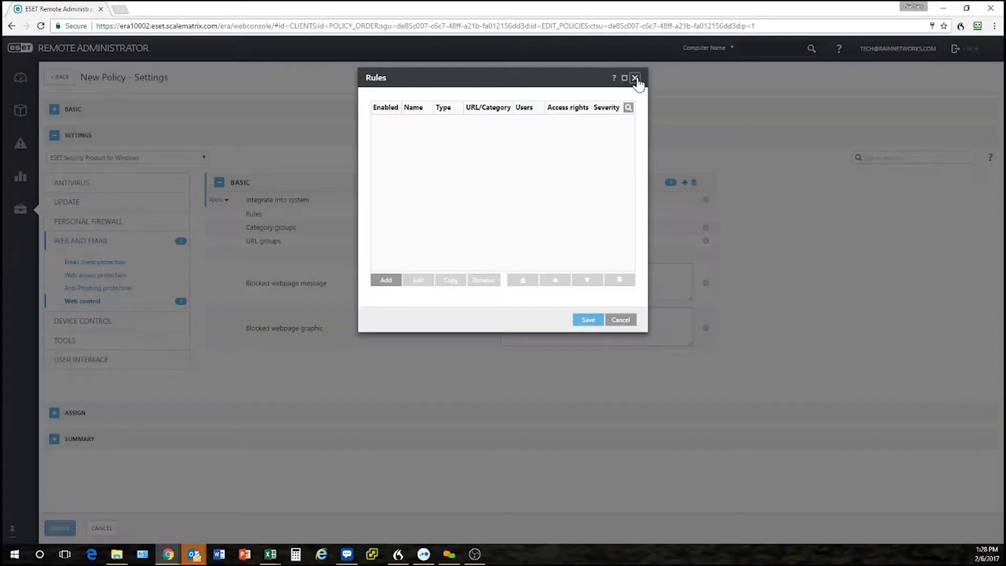
Close the Rules window, check the ABC Manufacturing - Executive assignment, and cancel the policy.
left_click(635, 78)
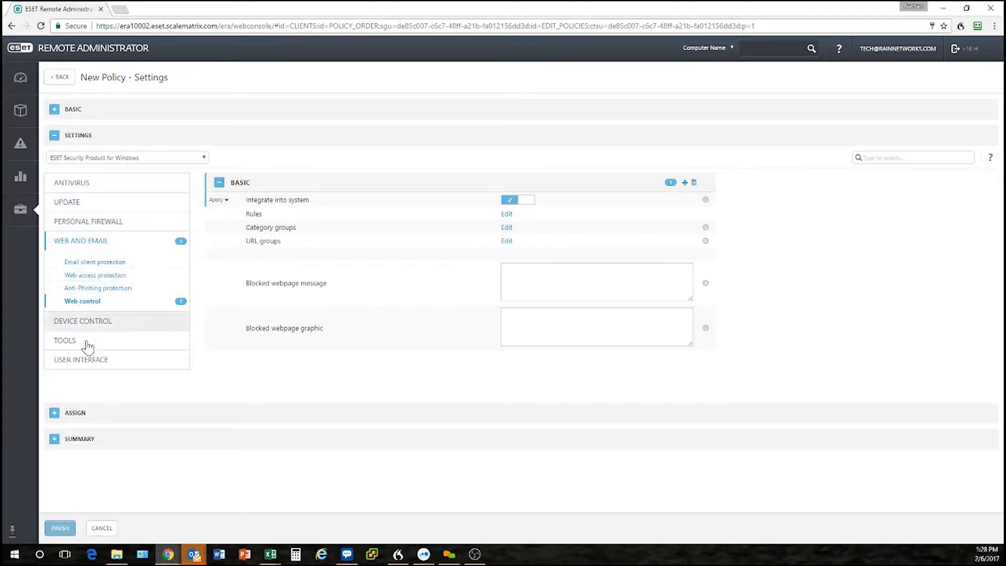
left_click(55, 414)
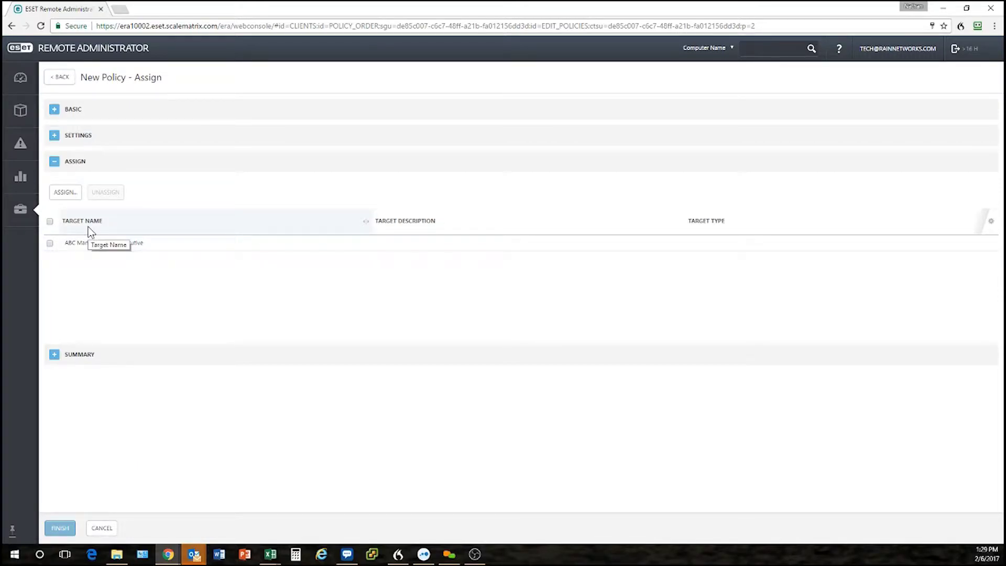
left_click(99, 530)
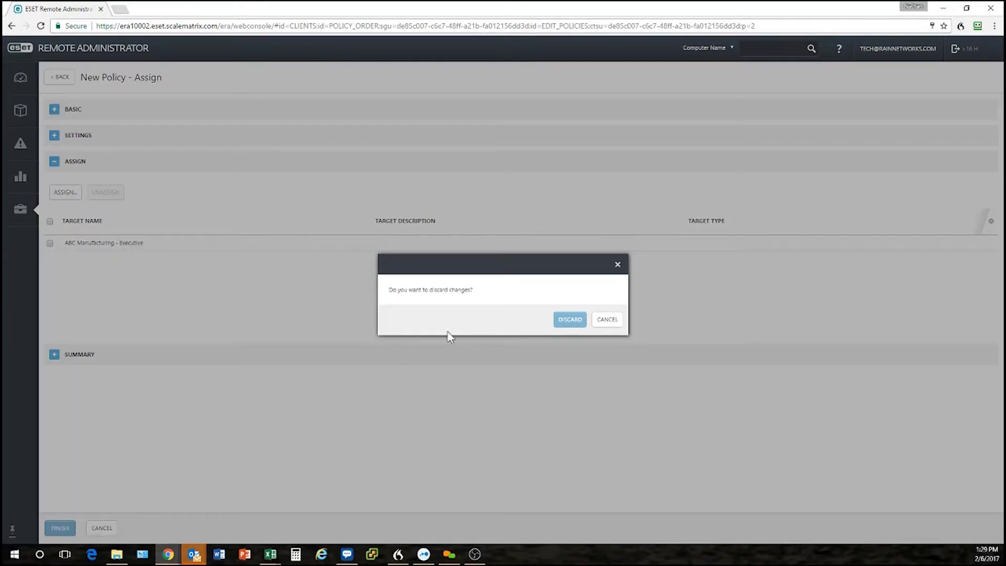
Discard the unsaved policy and return to the Computers page at ABC Manufacturing.
left_click(570, 320)
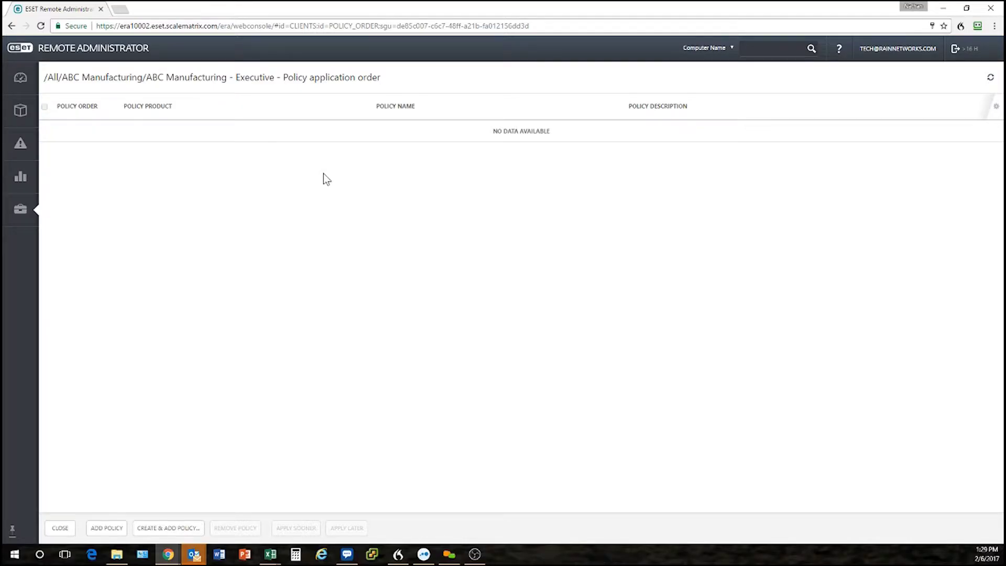
left_click(68, 529)
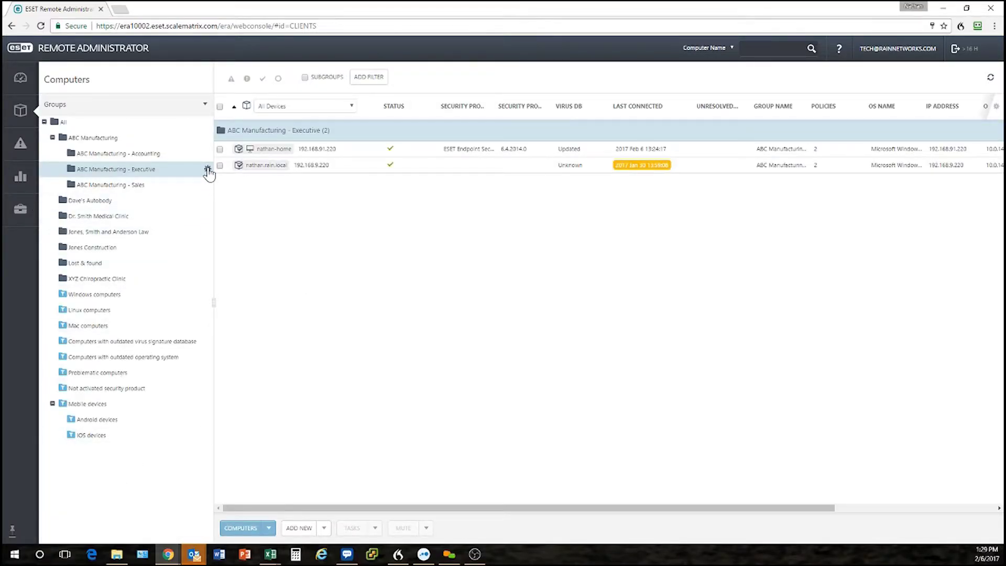
left_click(157, 139)
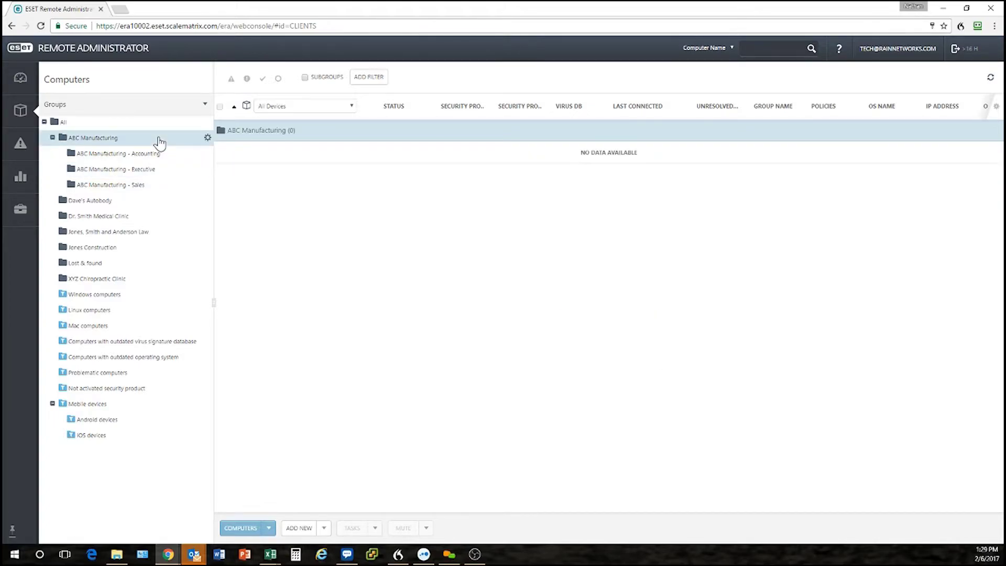
Show Manage Policies in the action menus of ABC Manufacturing, Jones Smith and Anderson Law, and an Executive computer.
left_click(207, 137)
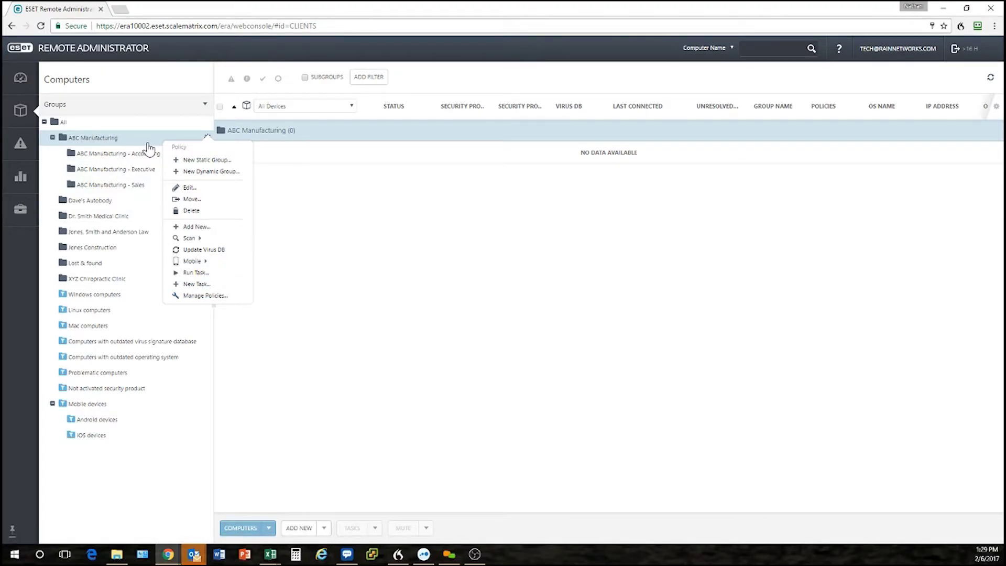
left_click(141, 231)
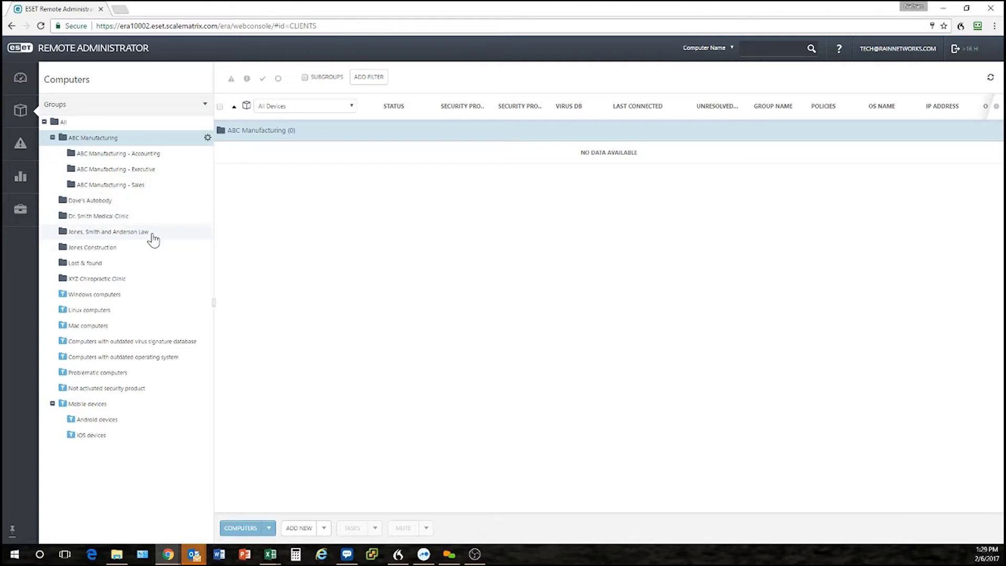
left_click(207, 231)
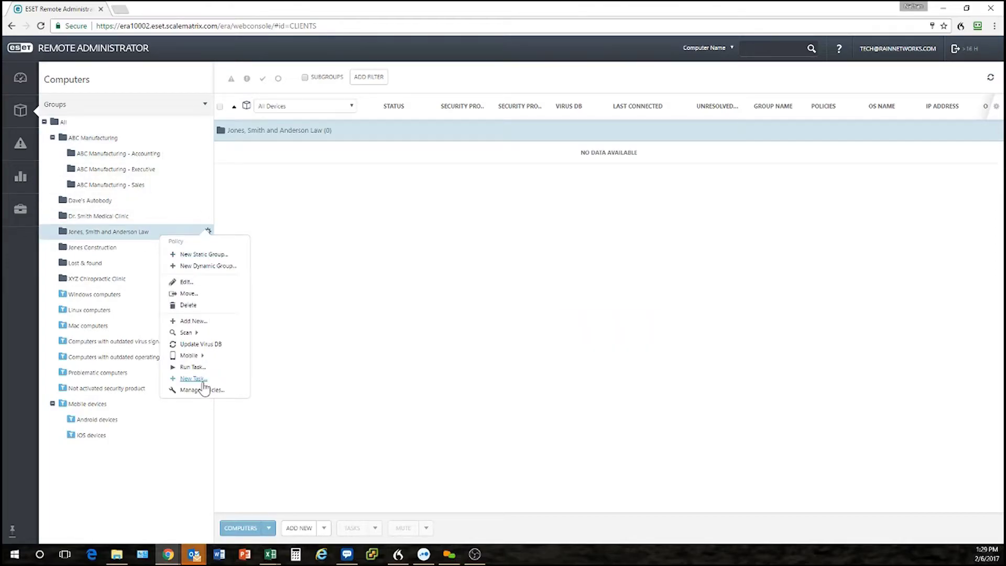
left_click(138, 172)
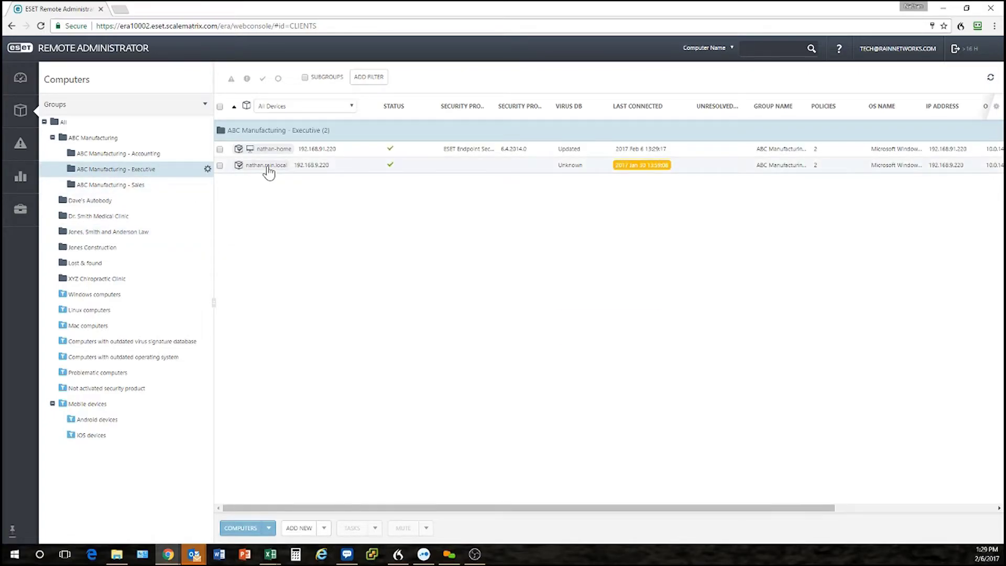
left_click(266, 165)
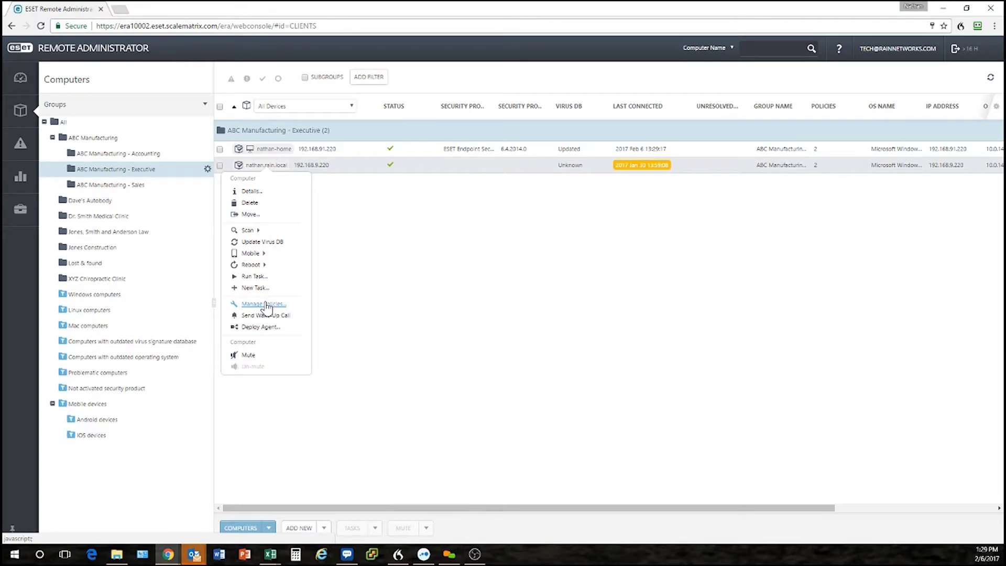
left_click(417, 303)
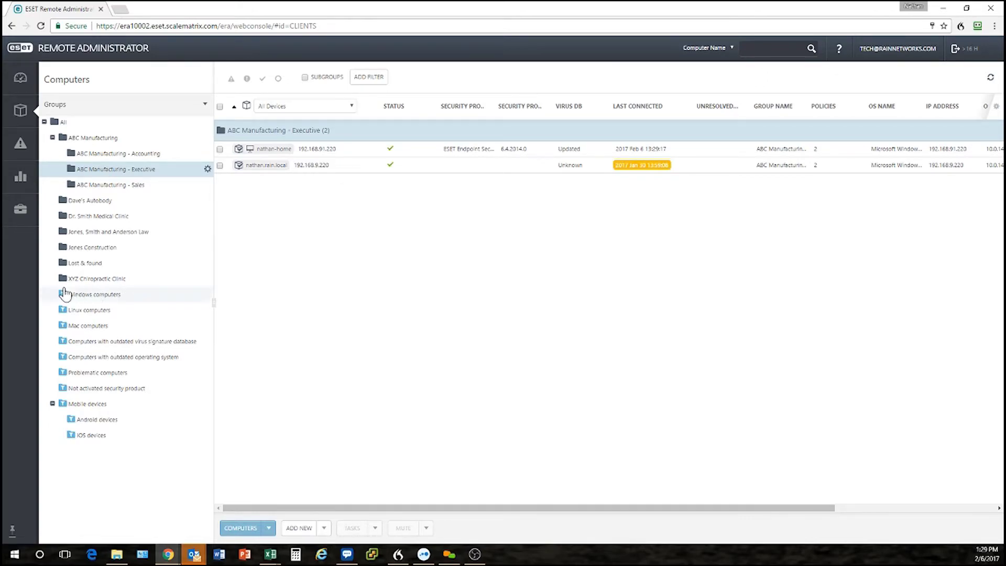
Go to Admin > Policies and bring up the Actions menu for the default custom policy.
mouse_move(23, 212)
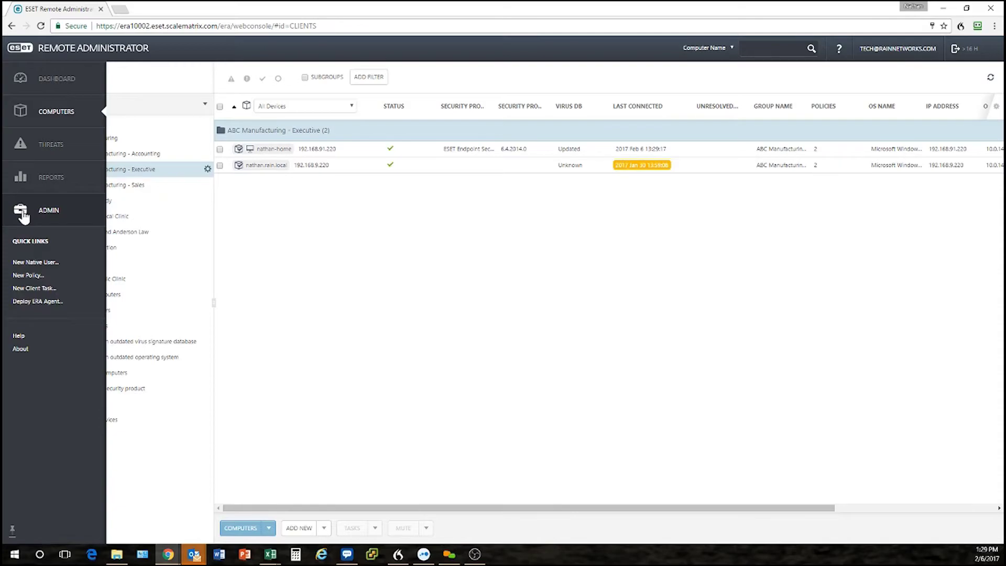
left_click(23, 215)
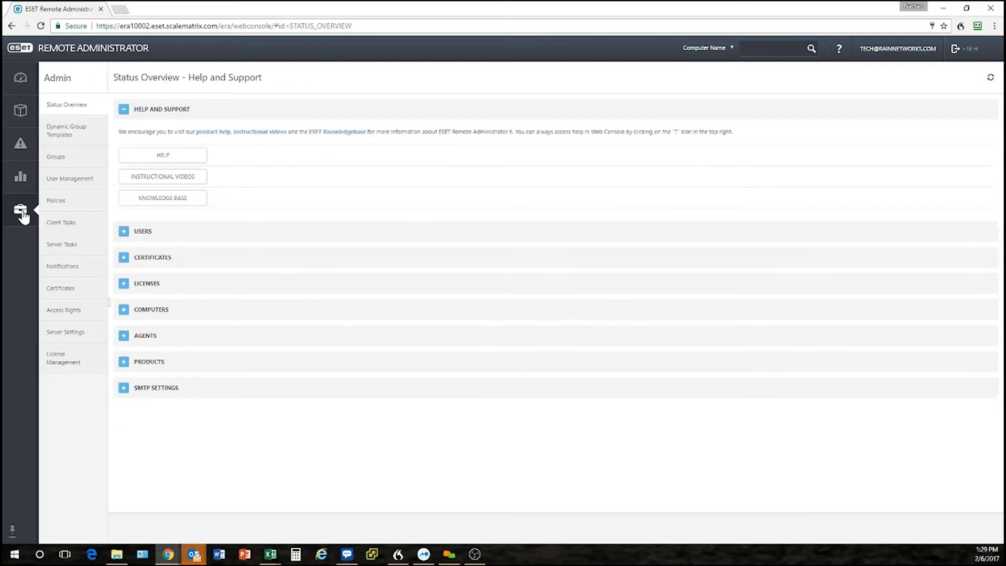
left_click(55, 200)
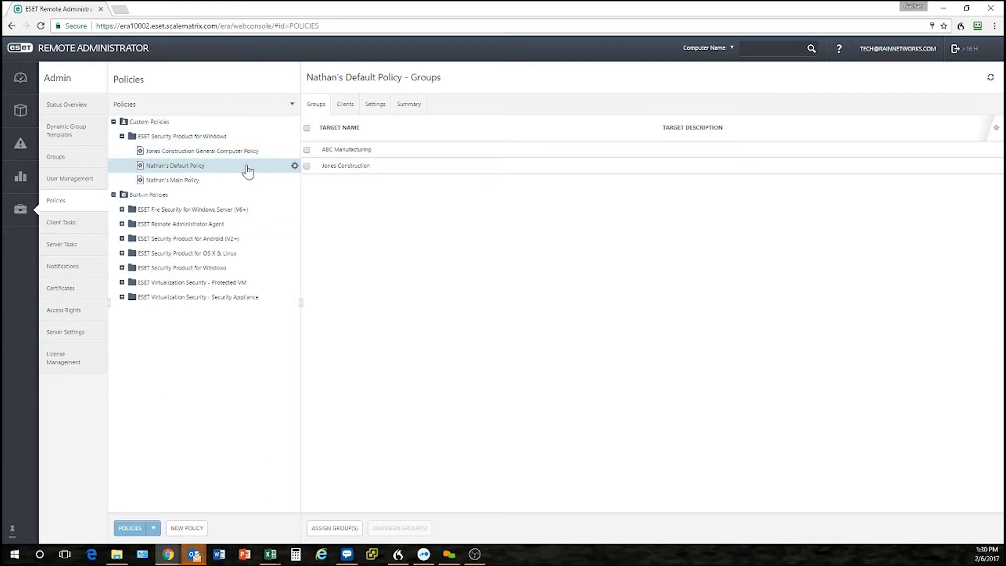
left_click(295, 166)
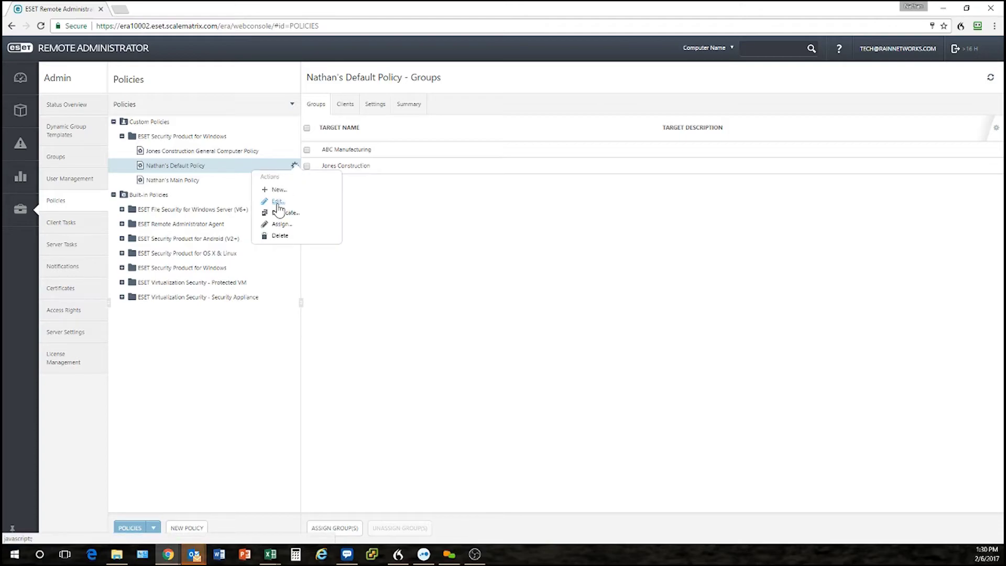